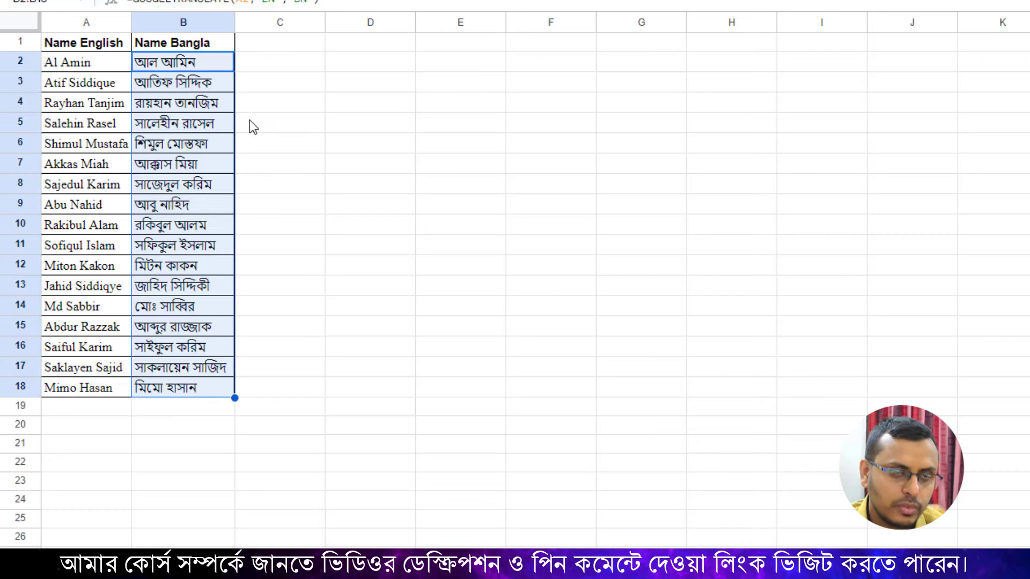
left_click(310, 170)
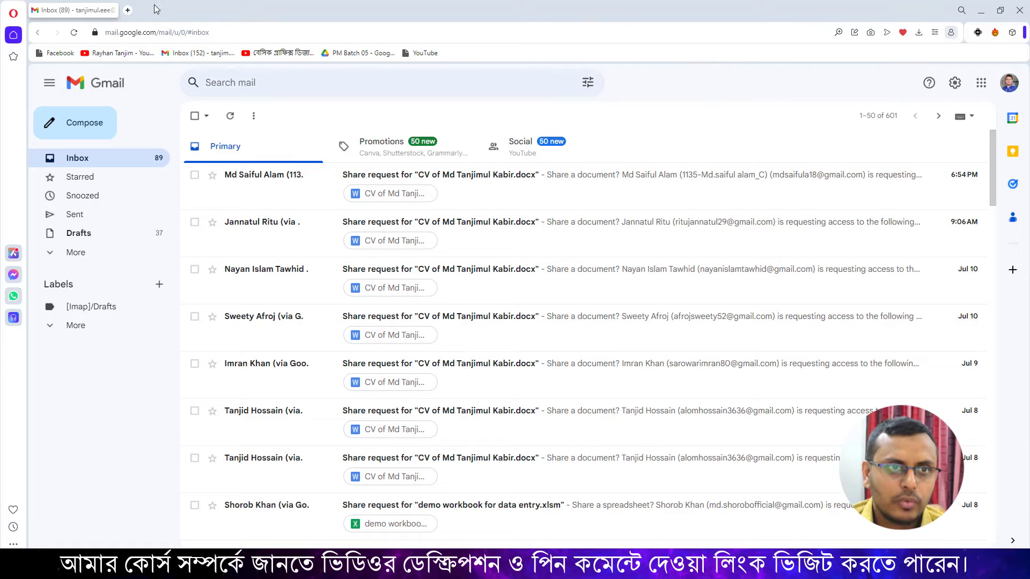
Search the web for "google sheet" in a new browser tab.
left_click(127, 10)
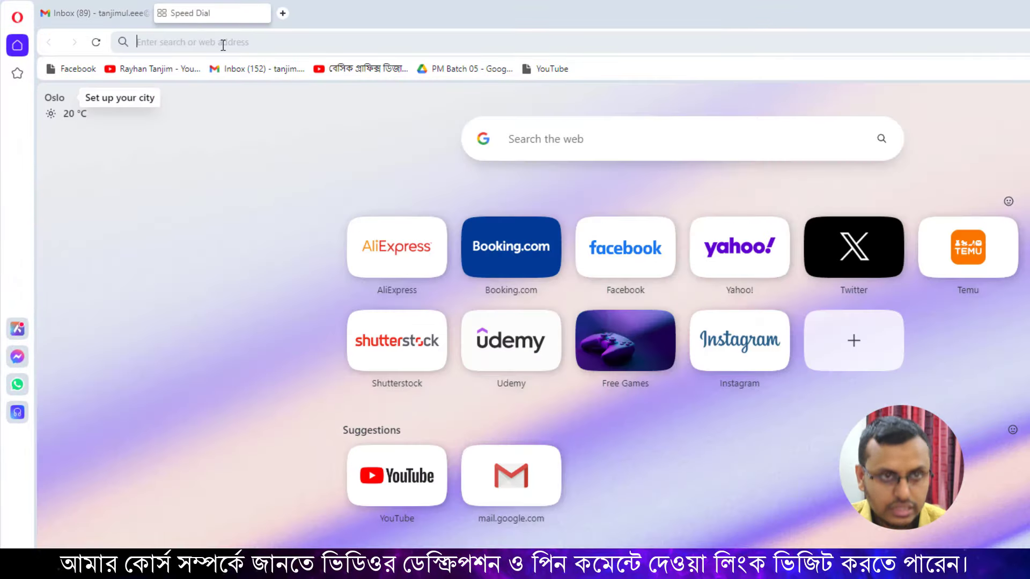
type("google shee")
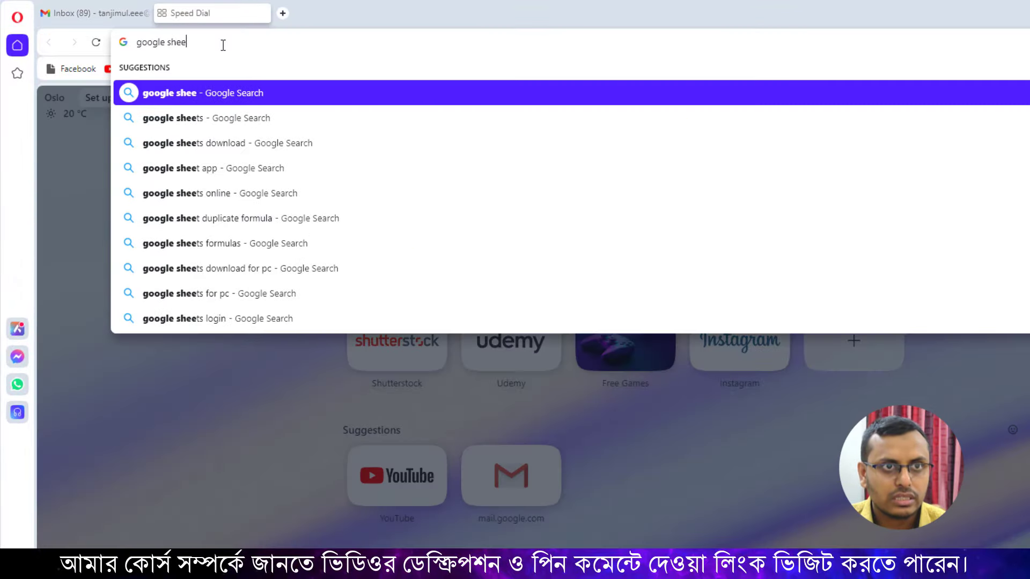
type("t")
key("Return")
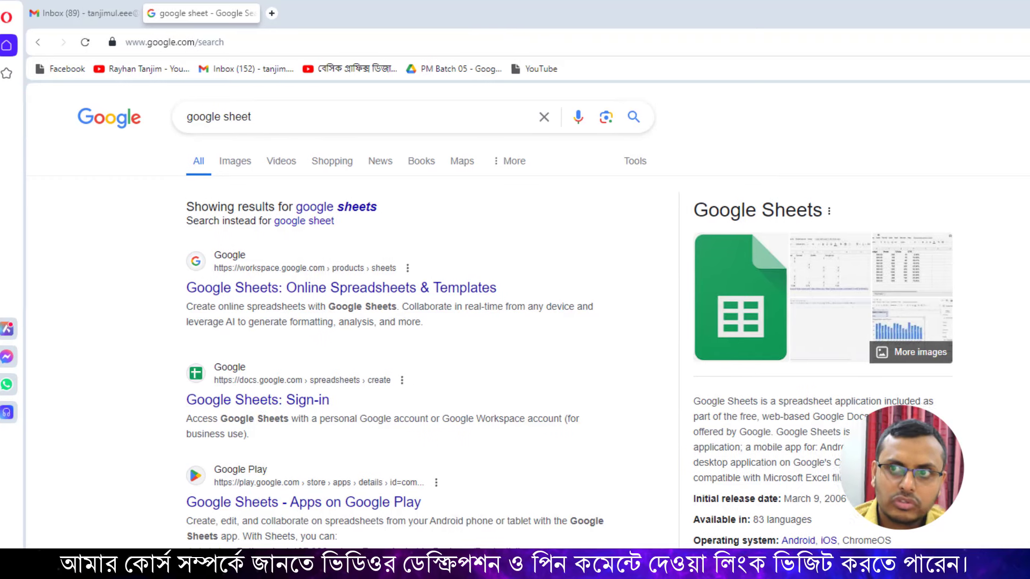
Browse Google's list of apps and create a blank Google Sheets spreadsheet.
left_click(960, 118)
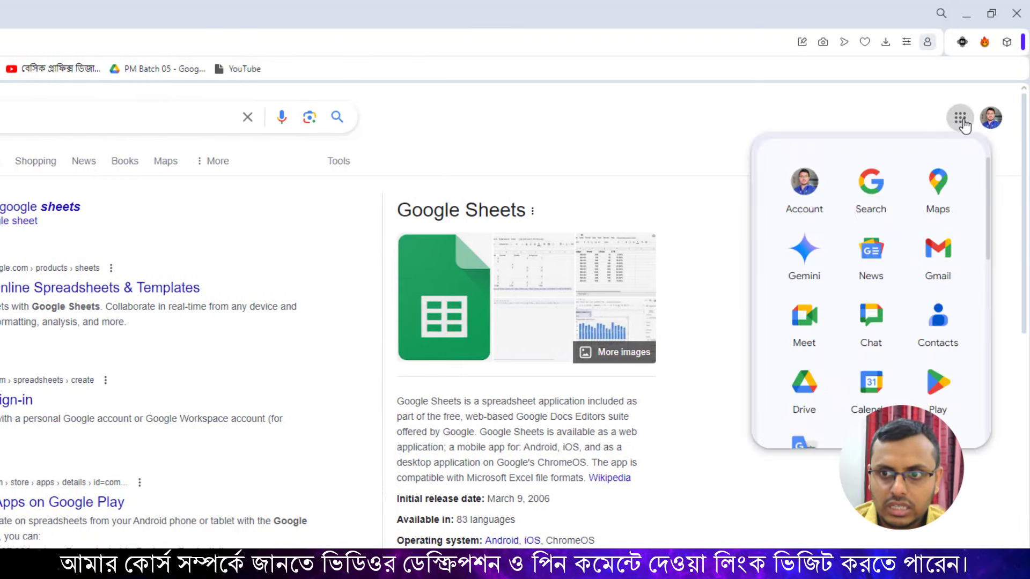
scroll(882, 239, "down", 3)
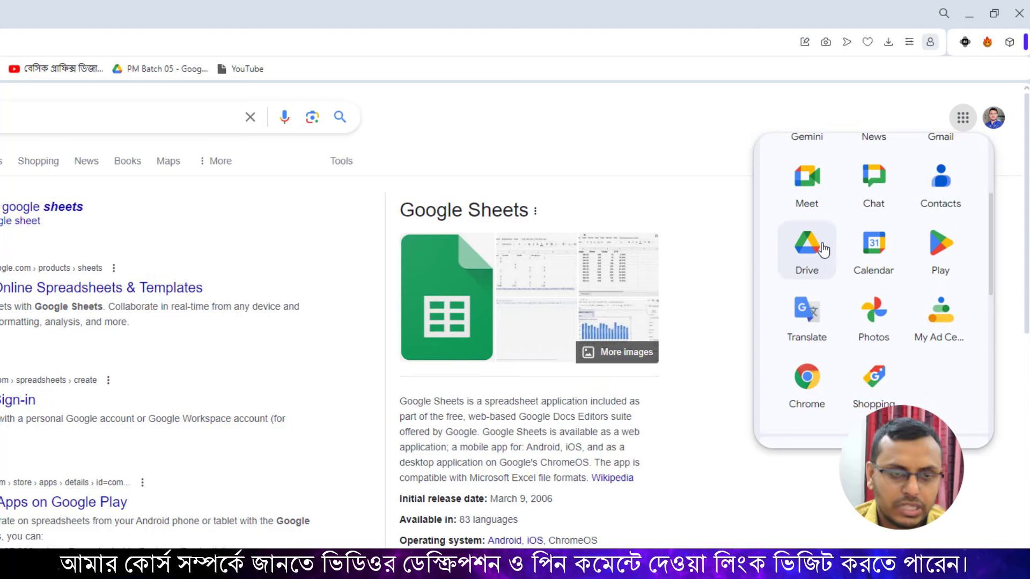
left_click(521, 157)
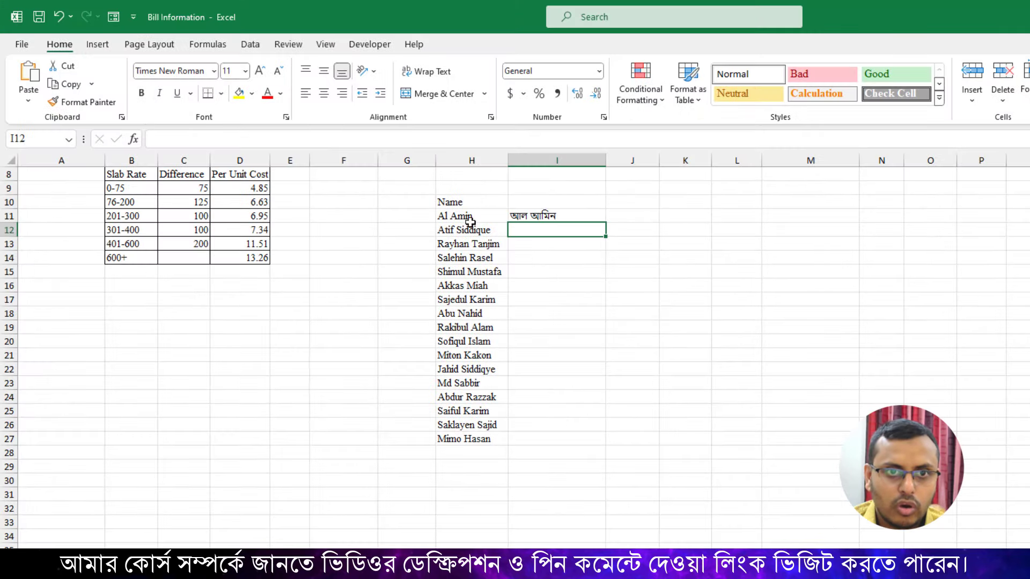
Copy the English names in H11:H27 of the Bill Information workbook in Excel and paste them into the blank Google spreadsheet from A1.
left_click_drag(467, 217, 464, 440)
right_click(464, 440)
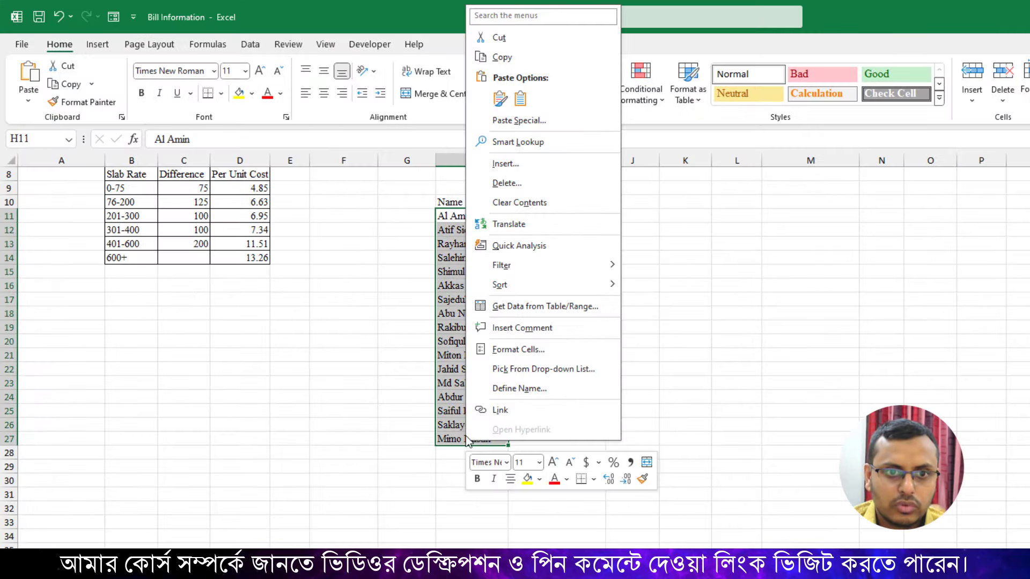
left_click(500, 60)
key("alt+Tab")
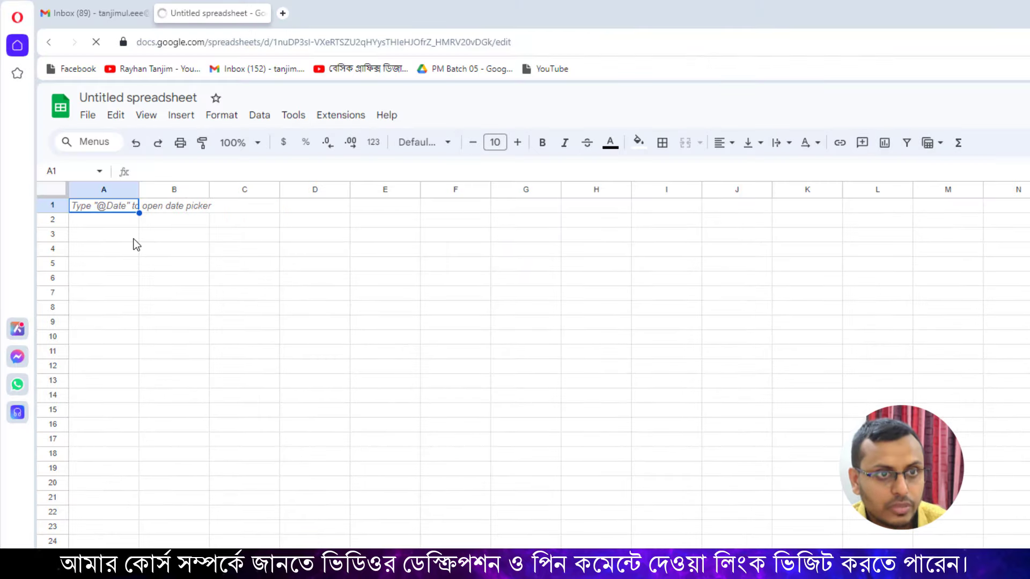
key("ctrl+v")
left_click(192, 230)
Enter the formula =GOOGLETRANSLATE(A1,"EN","BN") in B1 to translate the first name from English to Bangla.
left_click(176, 210)
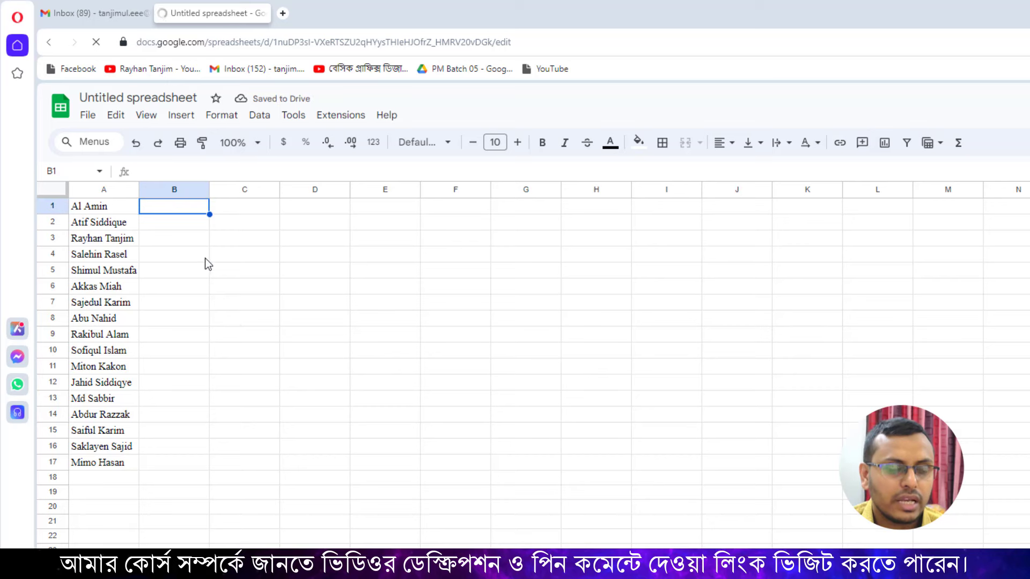
type("=")
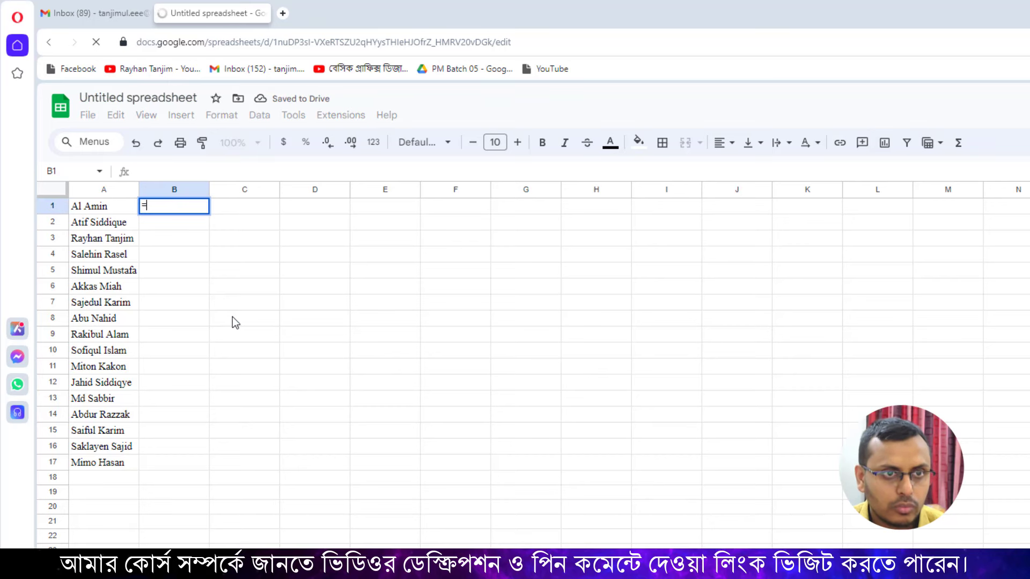
type("go")
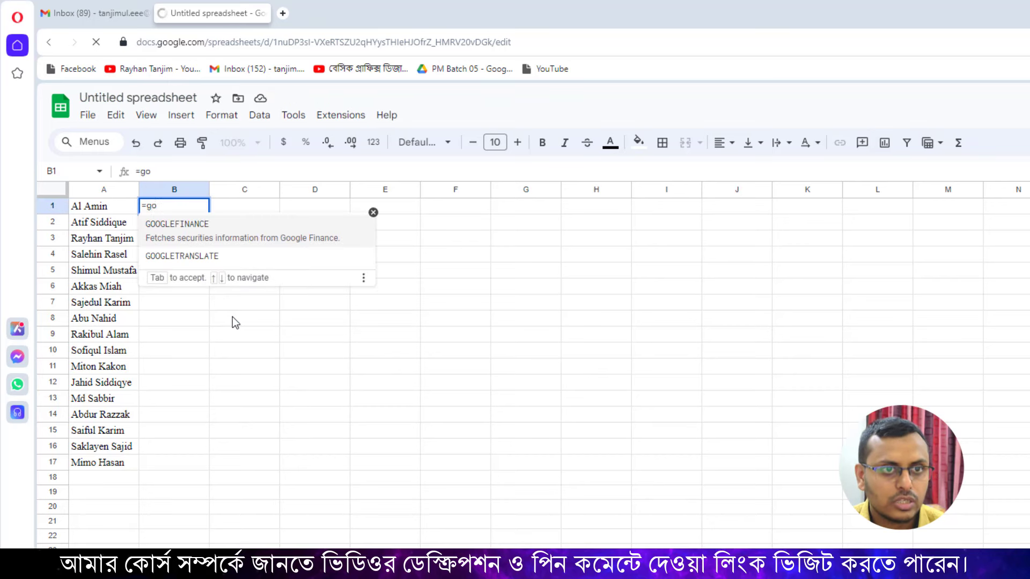
left_click(199, 258)
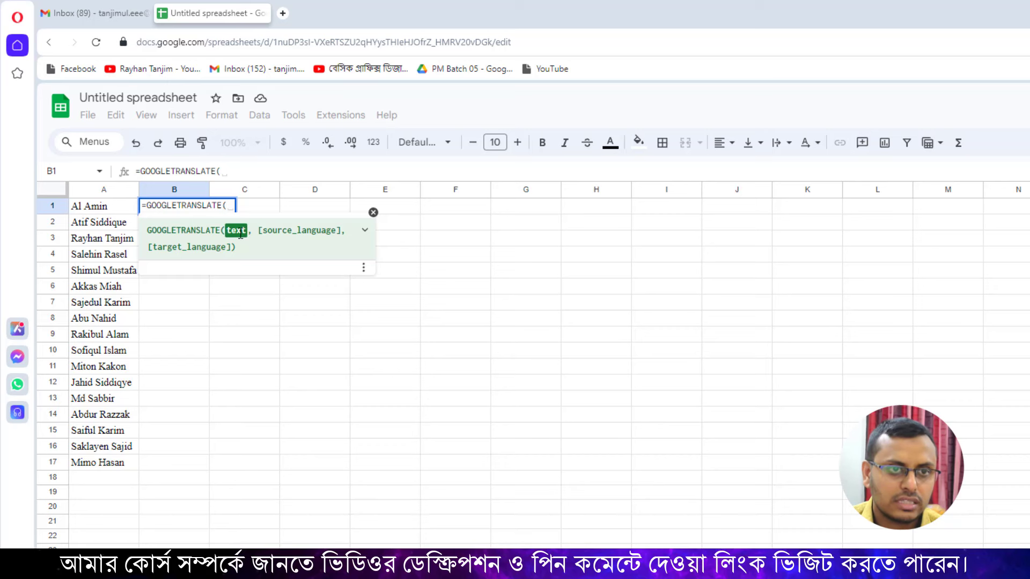
left_click(105, 207)
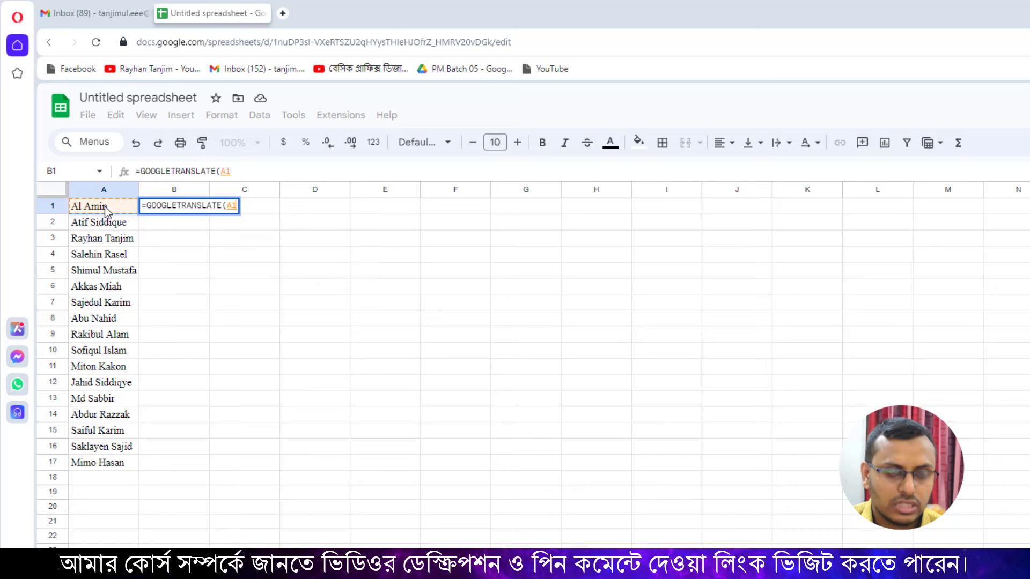
type(",")
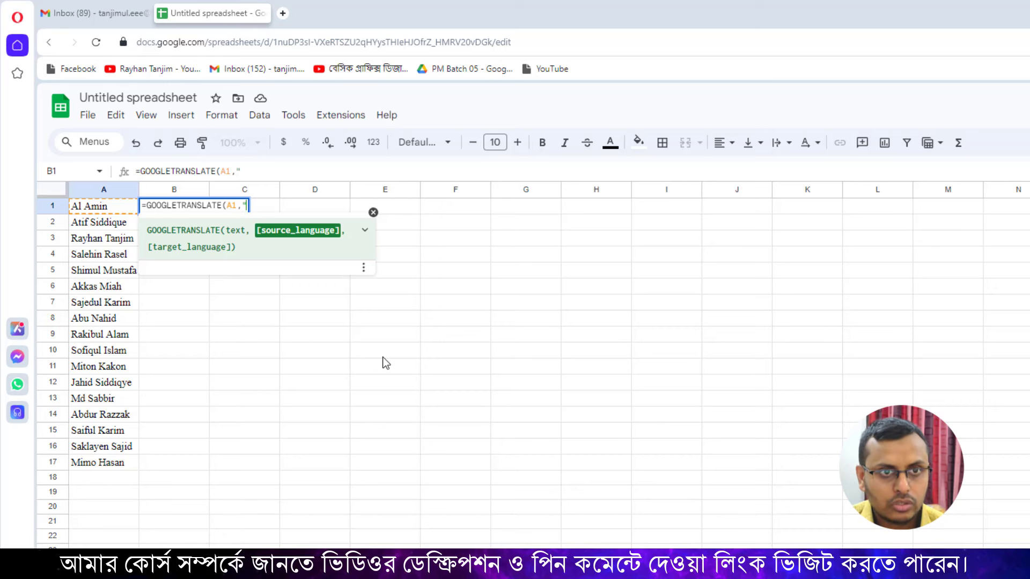
type("\"EN")
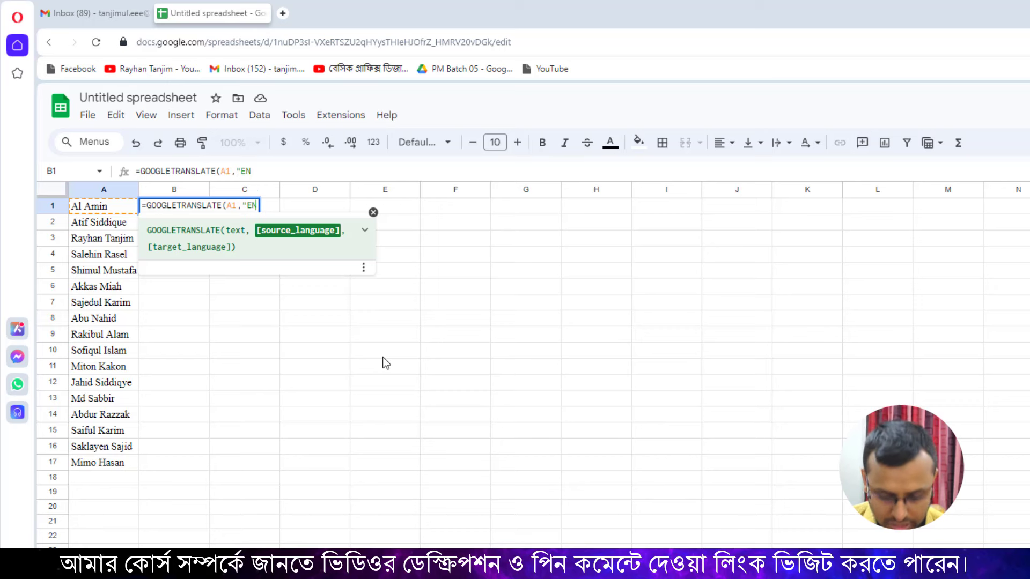
type("\"")
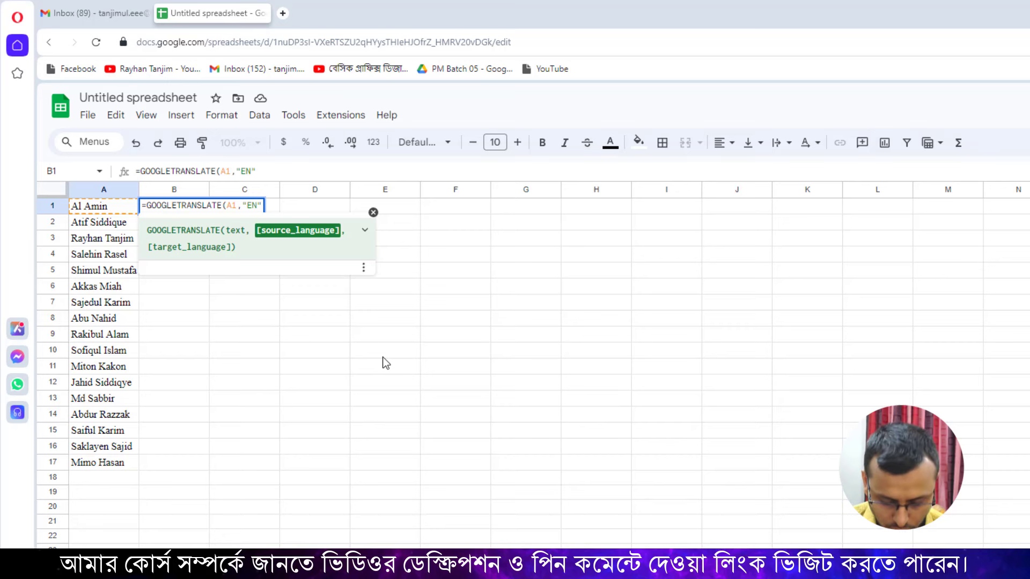
type(",")
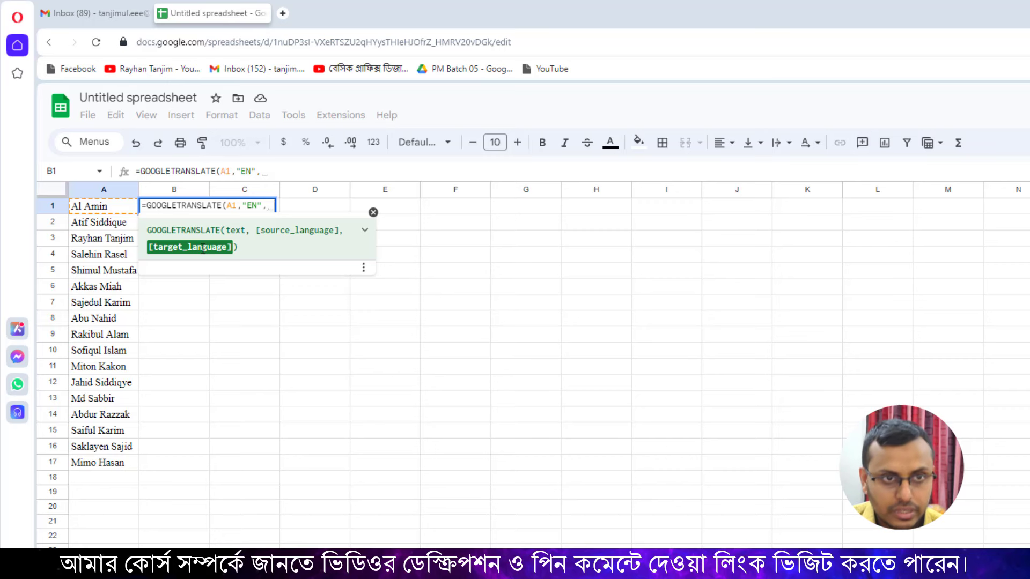
type("\"B")
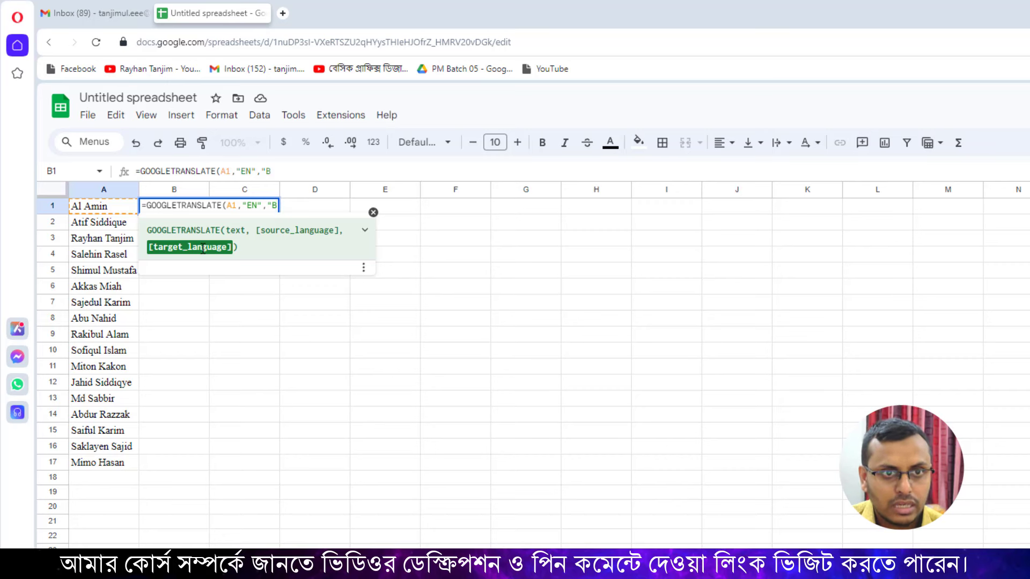
type("N\"")
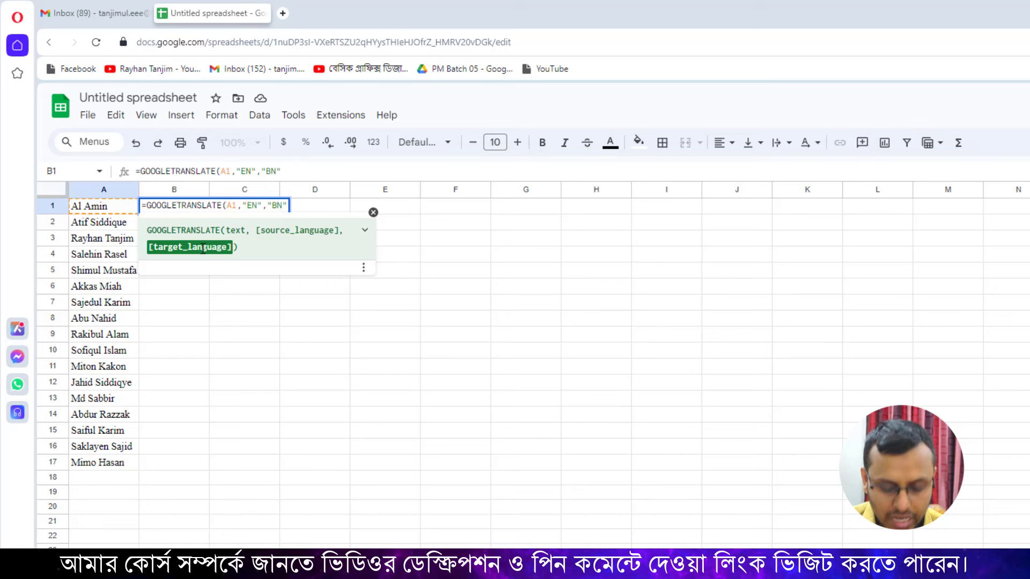
type(")")
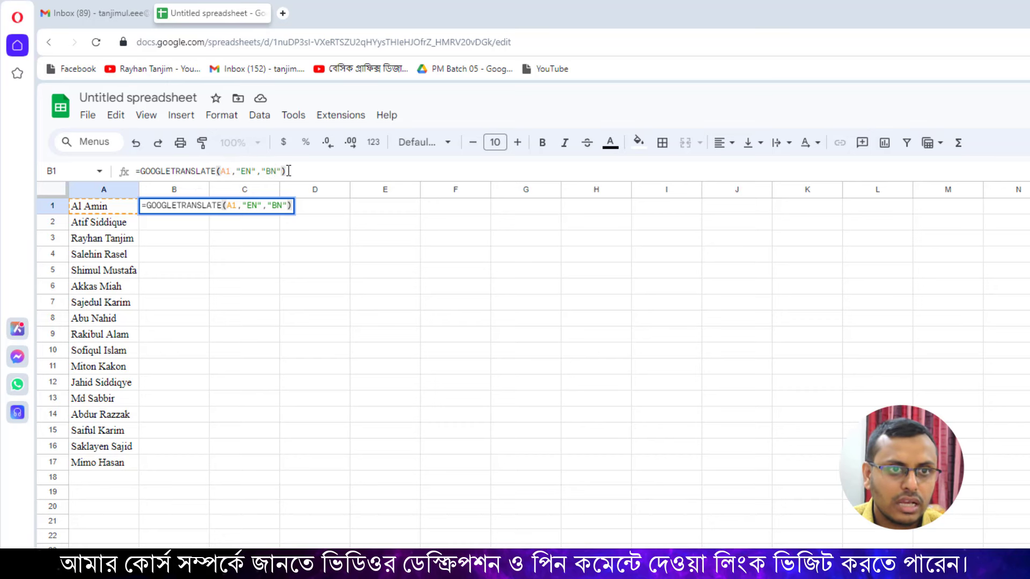
key("Return")
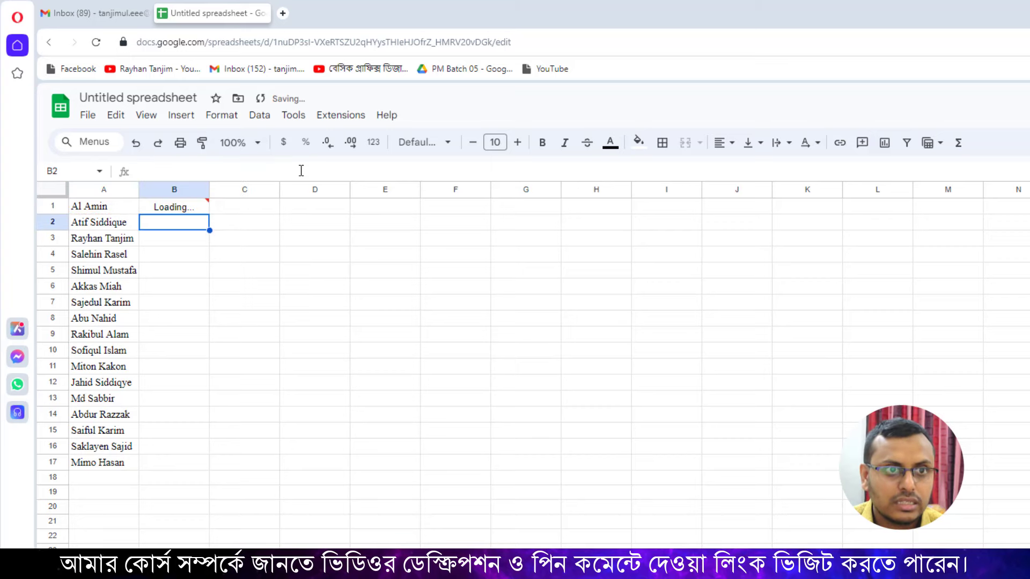
left_click(185, 209)
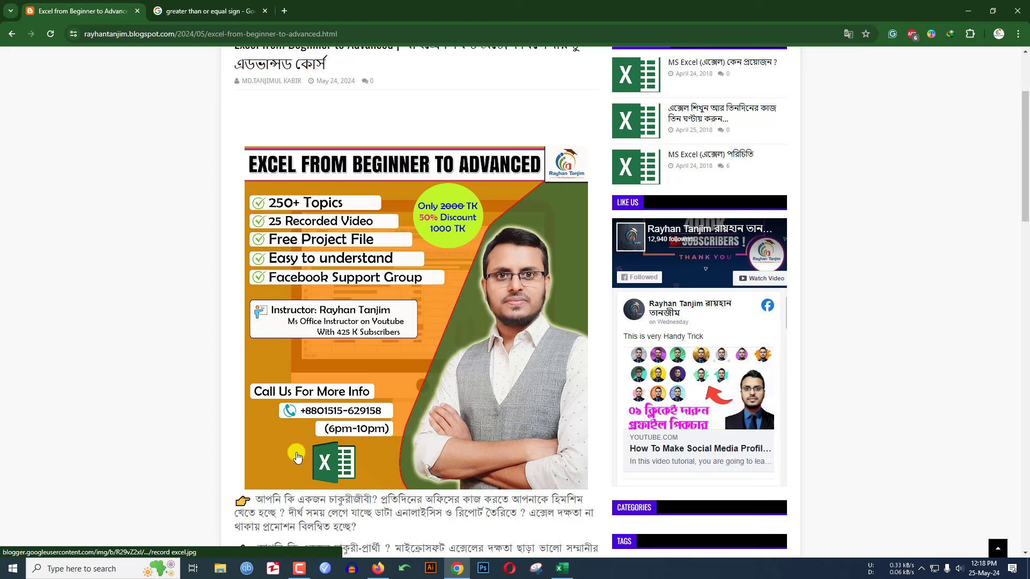
Look through the "Excel from Beginner to Advanced" course page, including its topics, class module link and enrolment instructions.
scroll(297, 456, "down", 1)
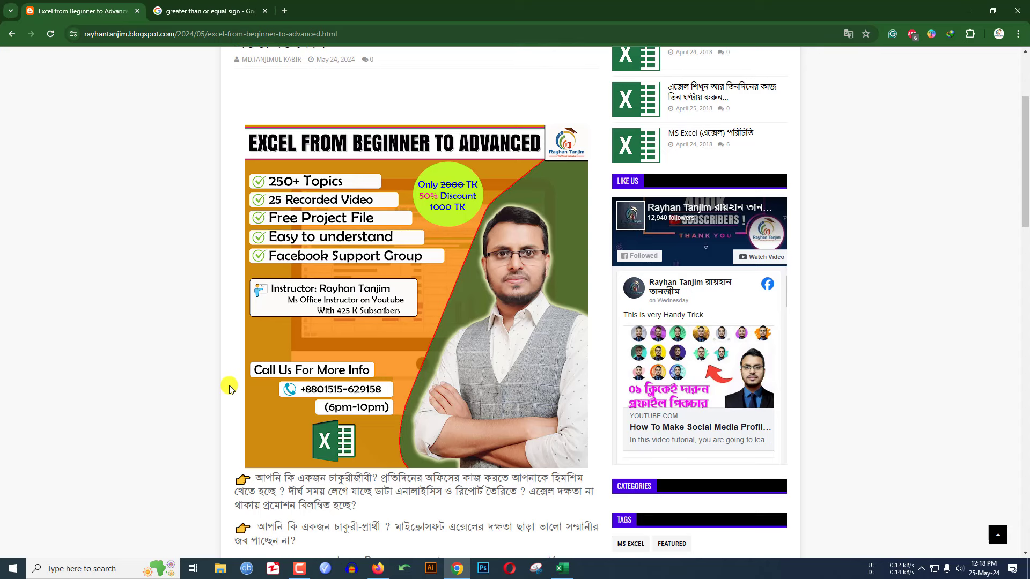
scroll(229, 388, "down", 8)
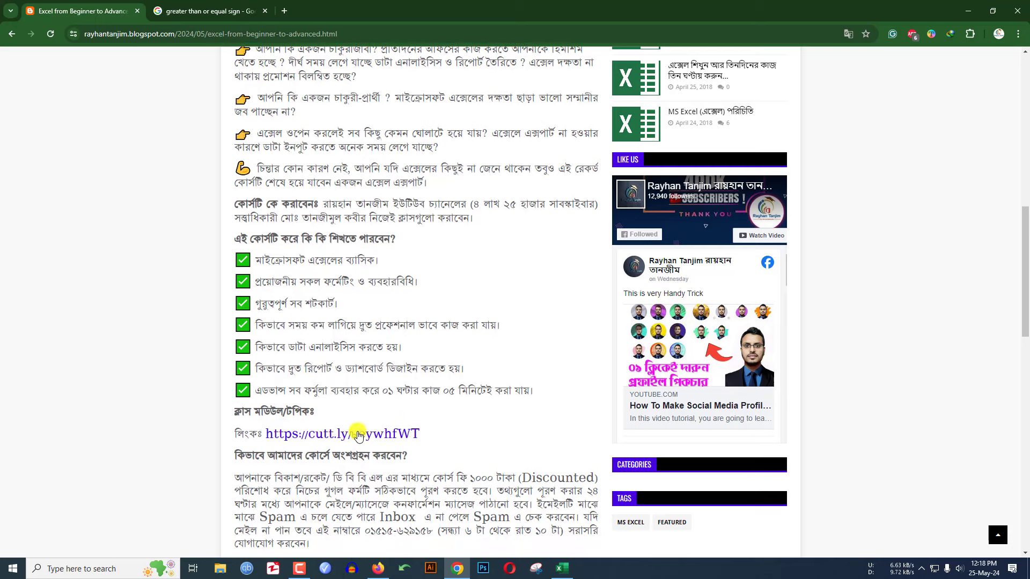
scroll(460, 421, "down", 1)
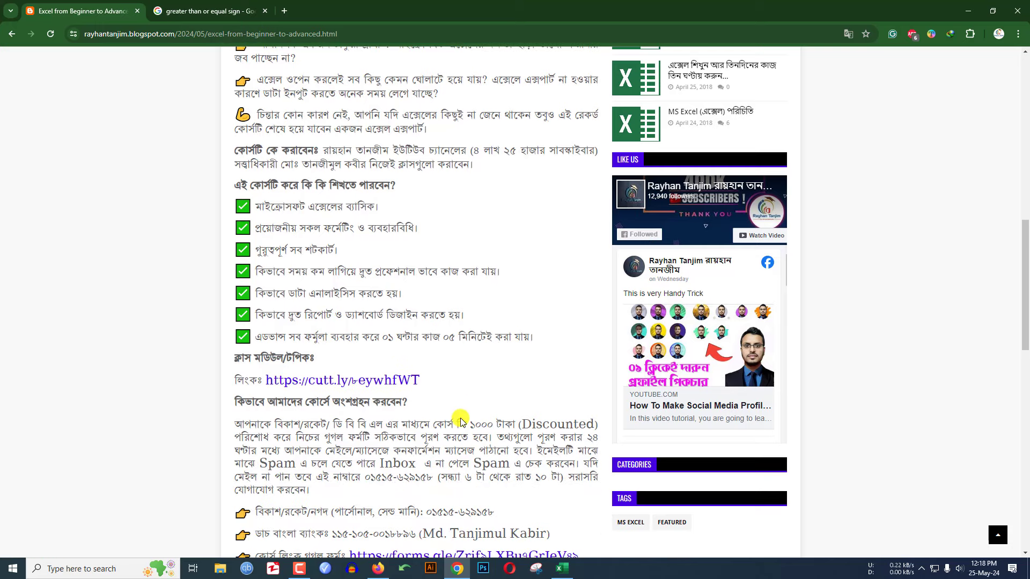
scroll(515, 444, "down", 2)
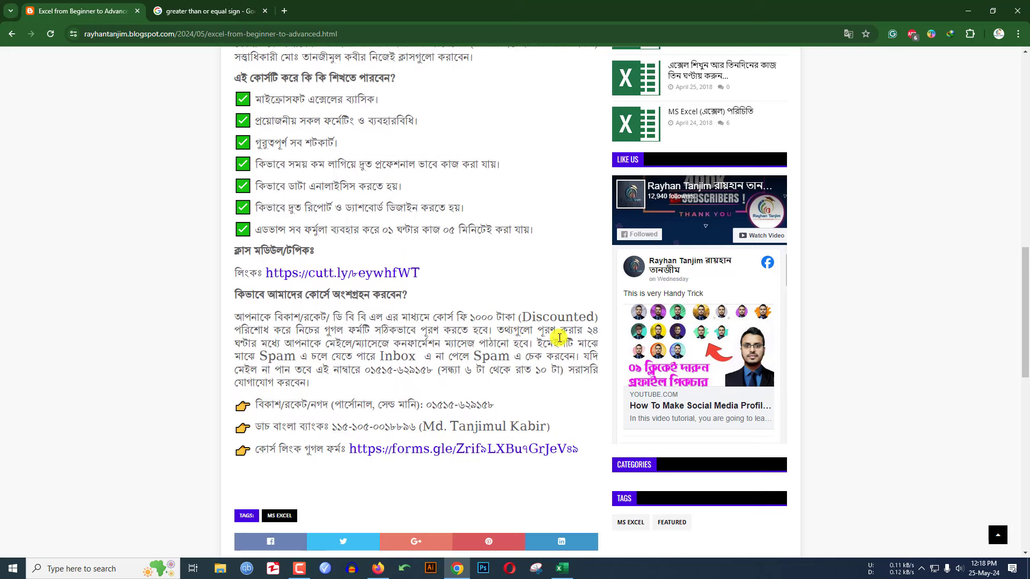
scroll(480, 476, "up", 4)
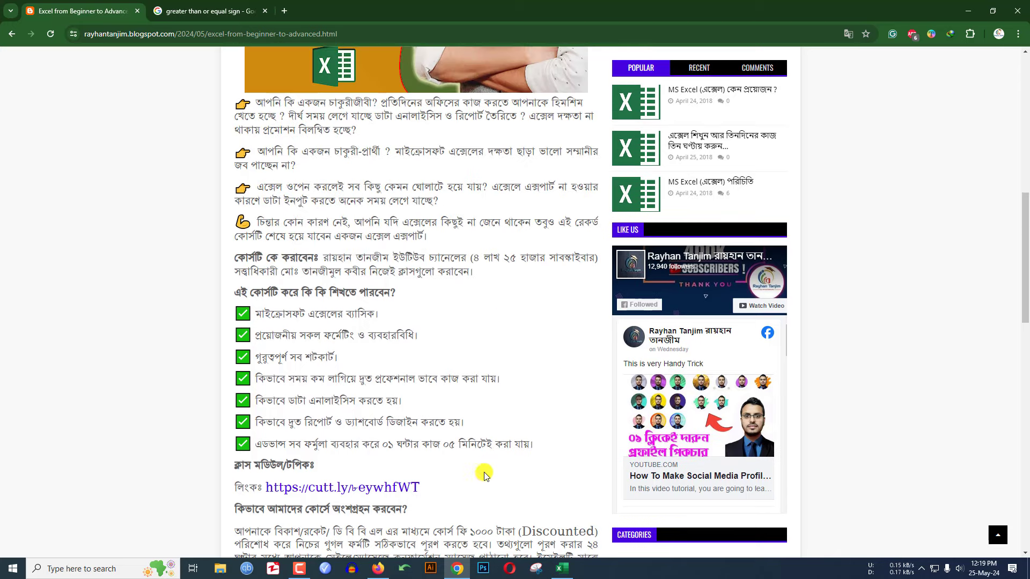
scroll(484, 475, "up", 6)
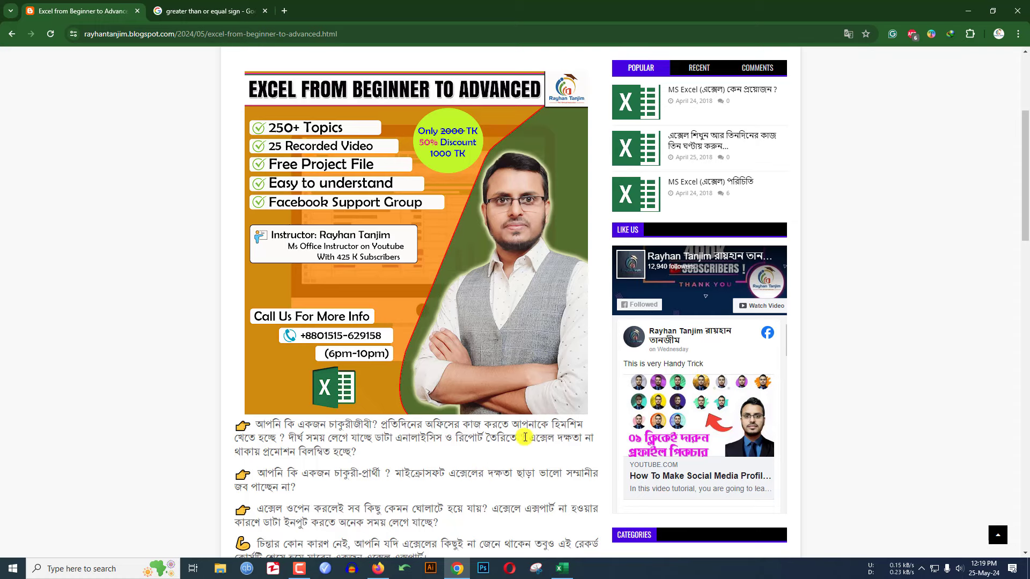
left_click(570, 571)
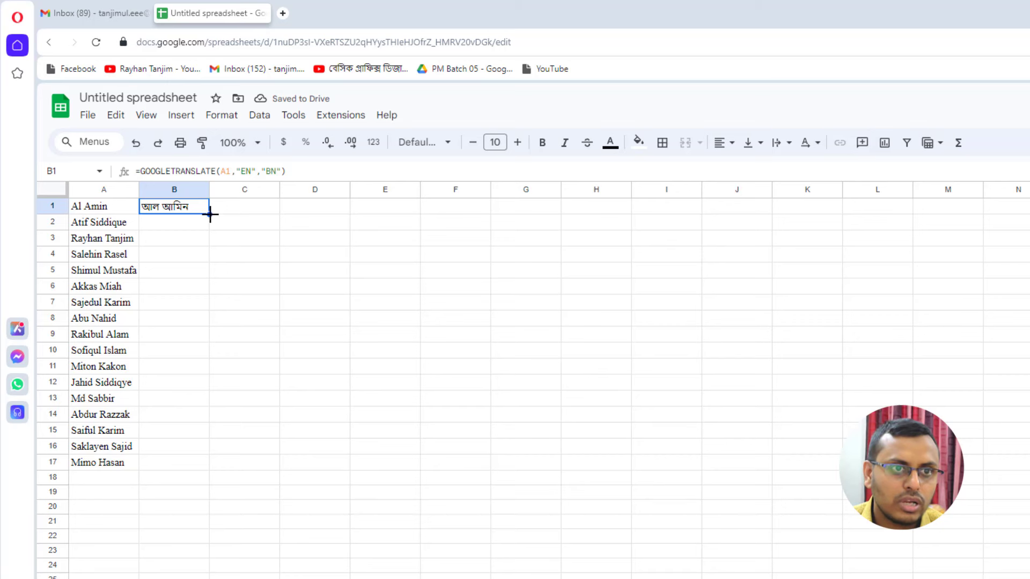
Fill the translation formula from B1 down to B17 and copy the translated names in B1:B17.
left_click_drag(209, 214, 173, 463)
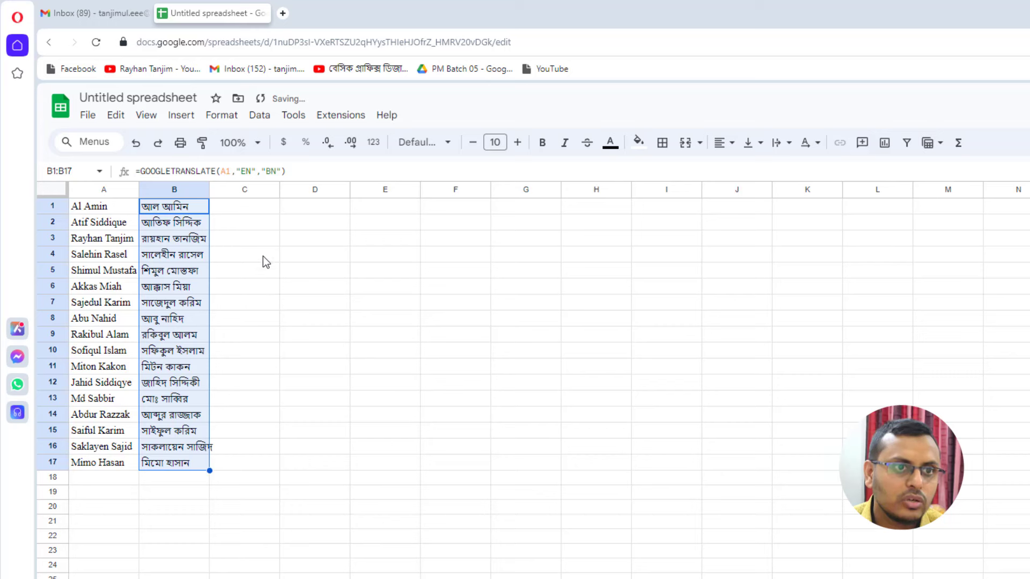
left_click(242, 236)
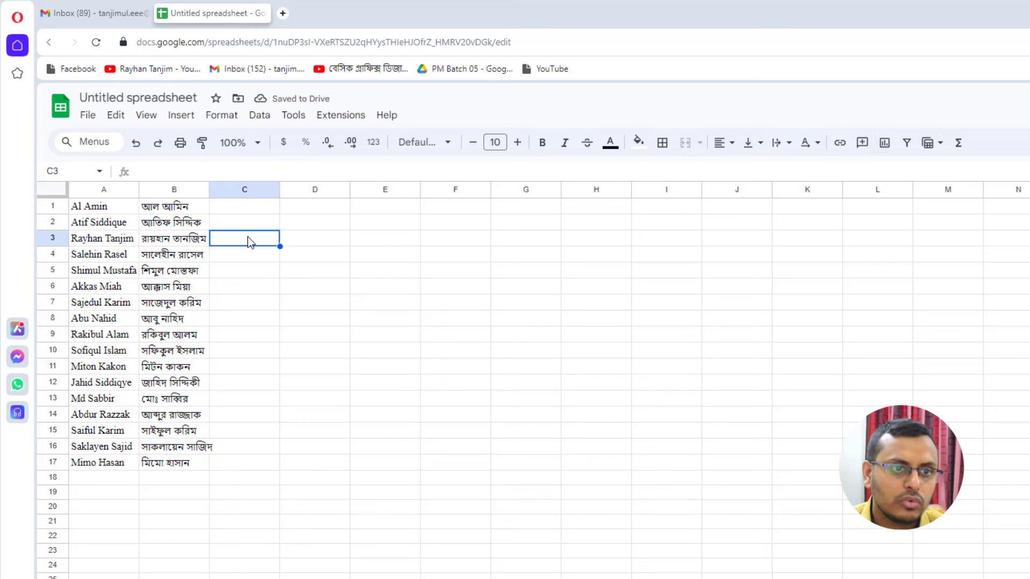
left_click(200, 212)
left_click_drag(195, 222, 177, 464)
key("ctrl+c")
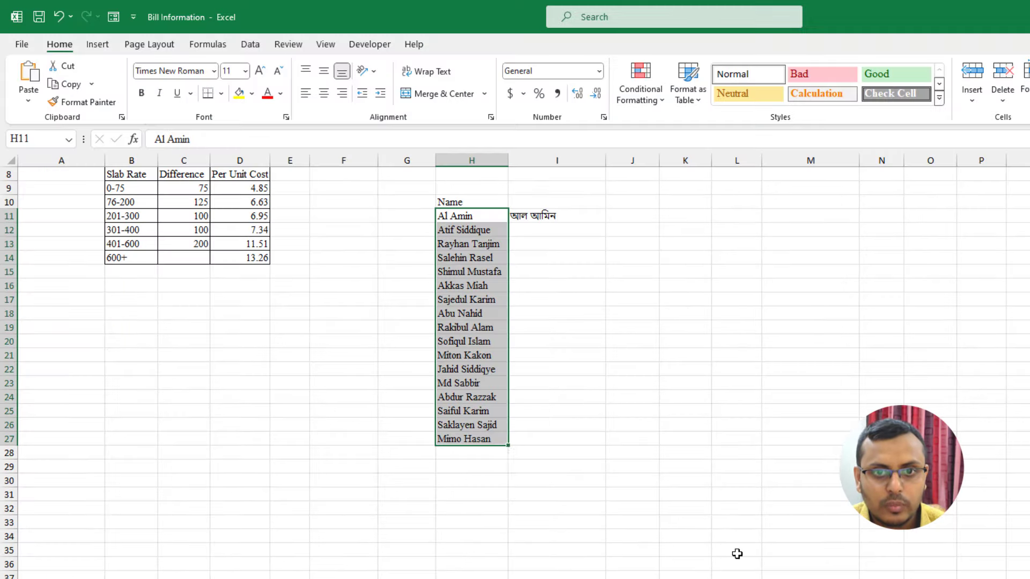
In Excel's Bill Information workbook, clear I11:I27 and paste the copied Bangla names starting at I11.
left_click_drag(551, 216, 547, 432)
key("Delete")
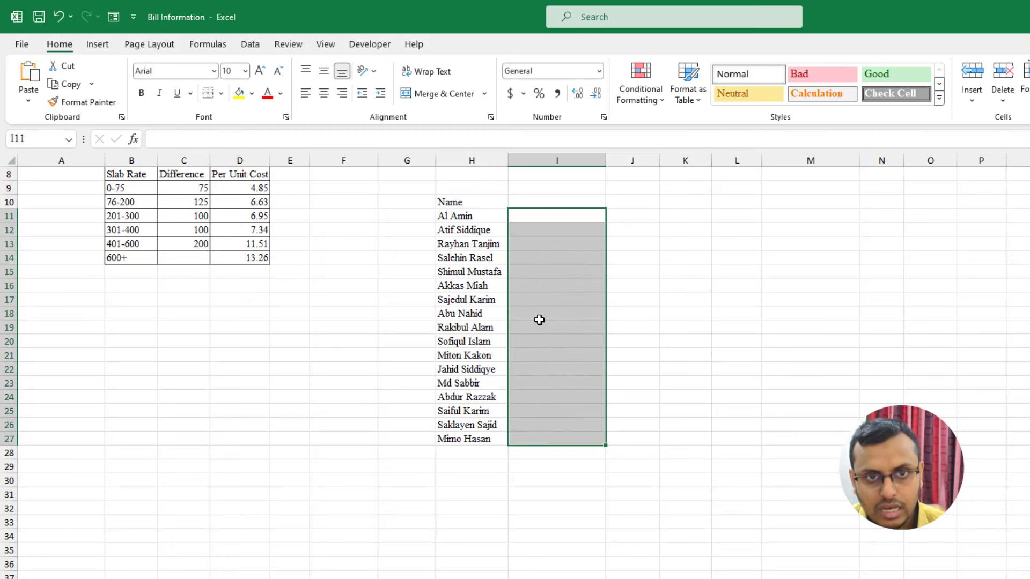
left_click(544, 213)
key("ctrl+v")
left_click(644, 219)
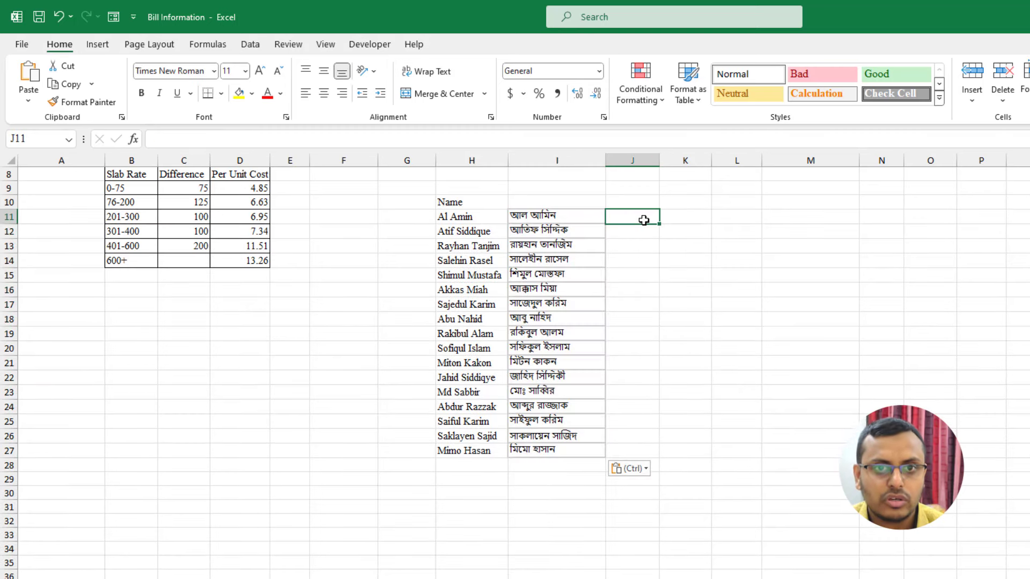
Remove all borders from the pasted Bangla names in I11:I27.
left_click(783, 321)
left_click_drag(571, 214, 551, 451)
left_click(220, 93)
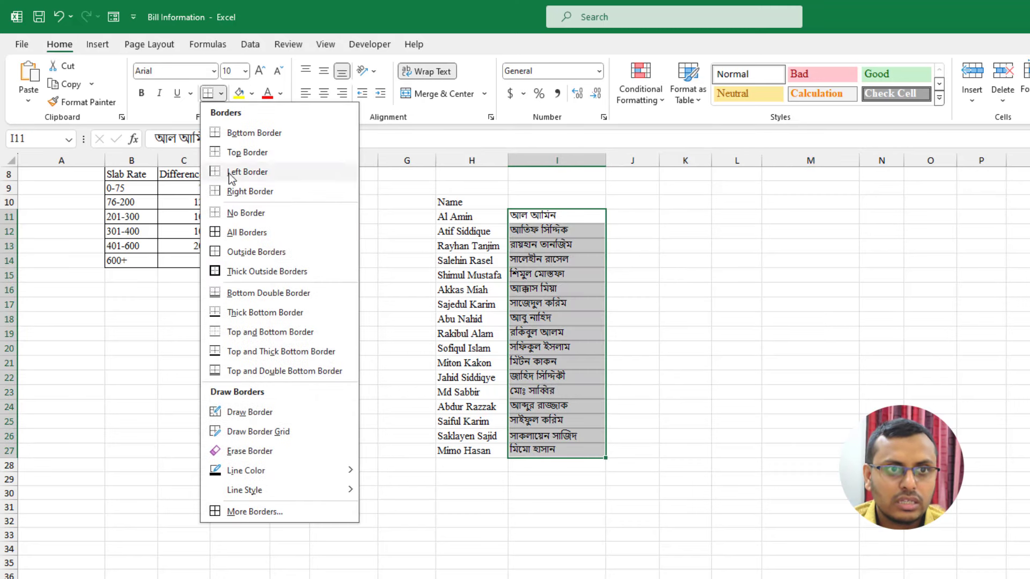
left_click(244, 213)
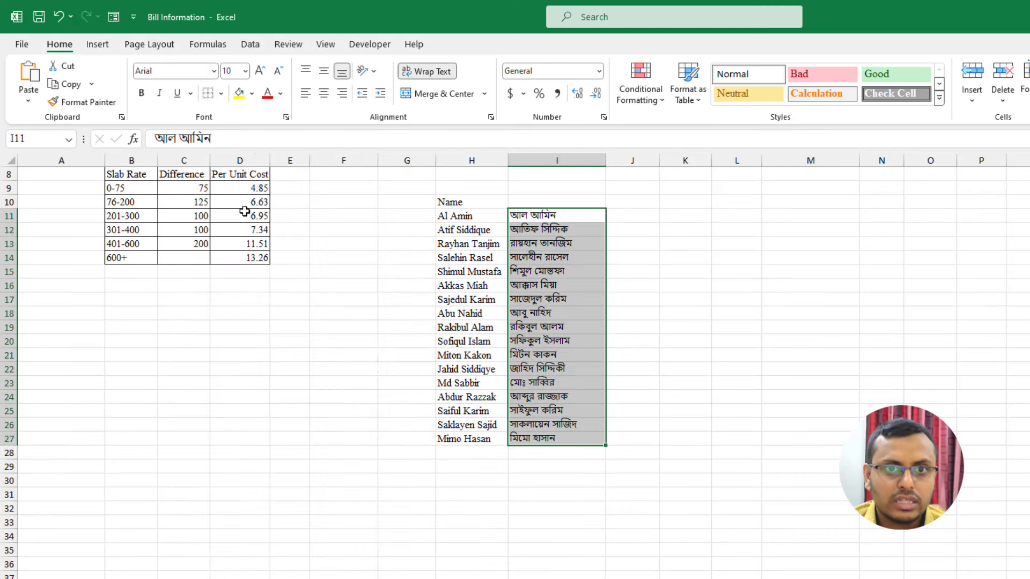
Change the font of the Bangla names in I11:I27 to NikoshBAN.
left_click(185, 73)
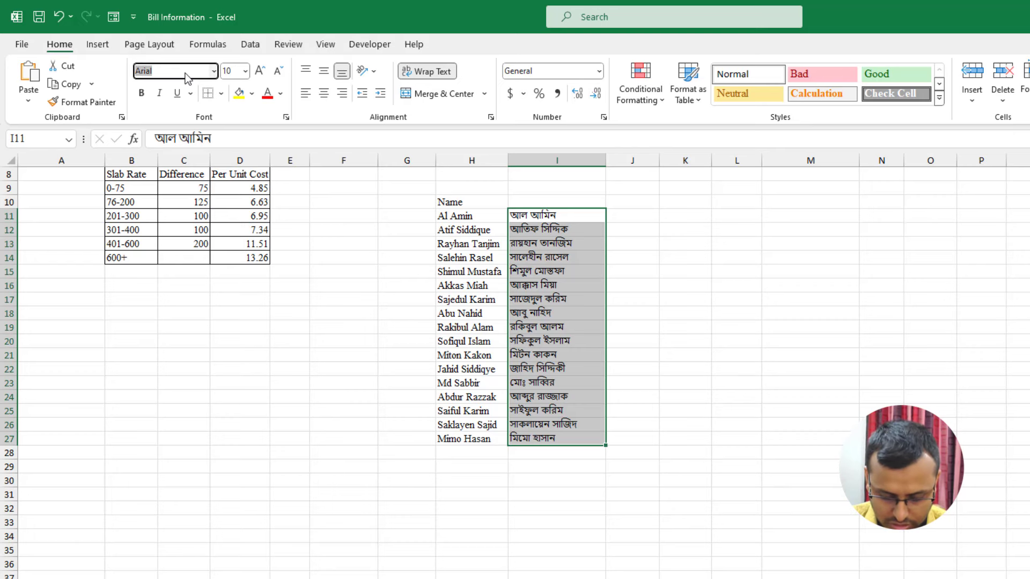
type("nik")
key("BackSpace")
key("BackSpace")
key("BackSpace")
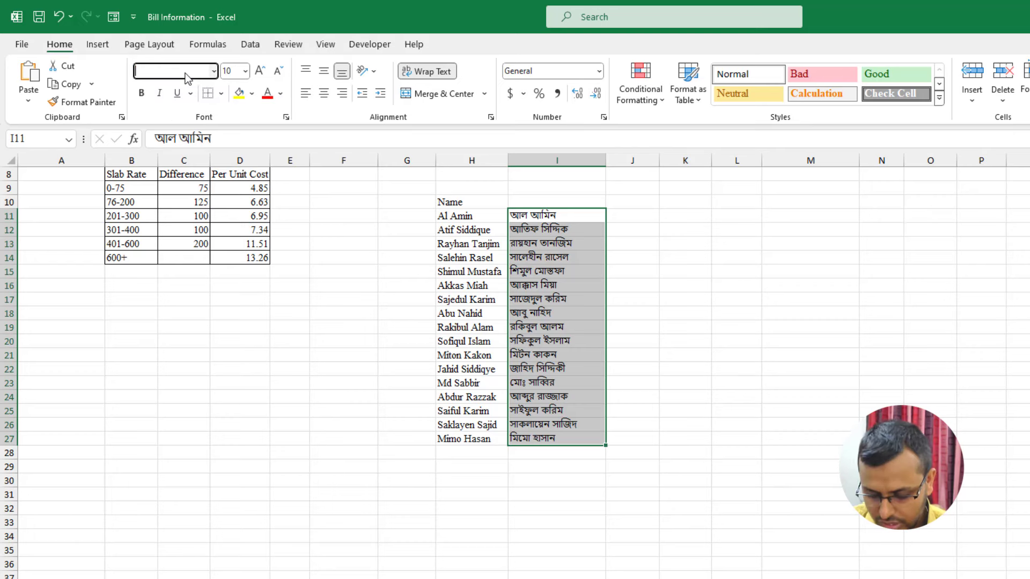
type("NikoshBAN")
key("Return")
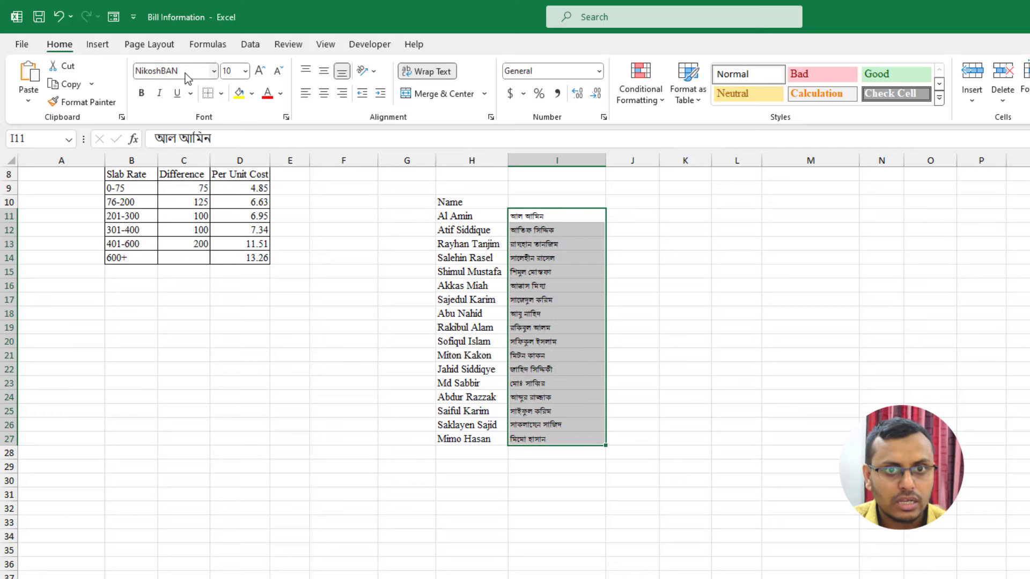
Increase the font size of the Bangla names in I11:I27 by three increments and deselect the range.
left_click(260, 74)
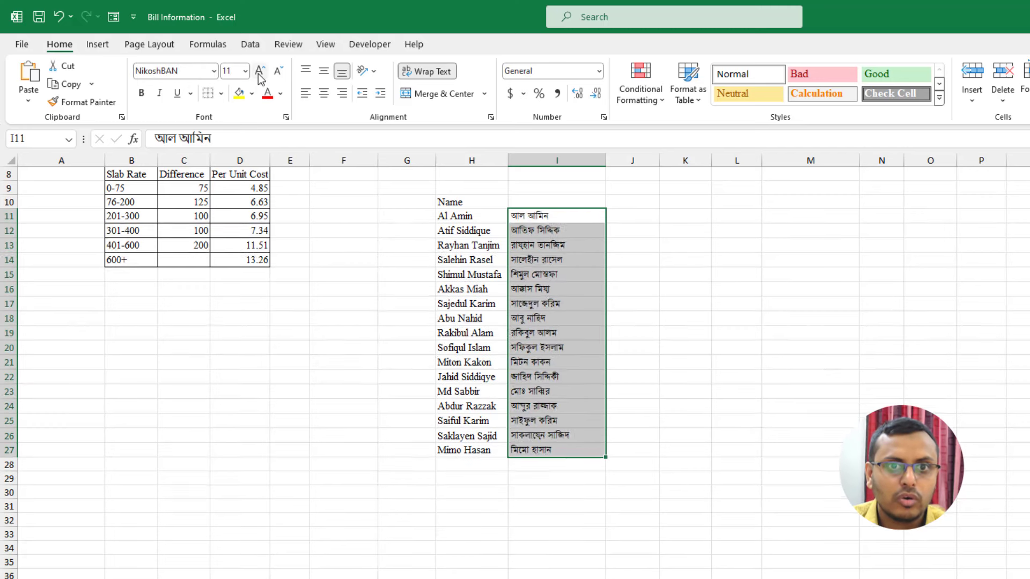
left_click(259, 74)
left_click(260, 74)
left_click(749, 352)
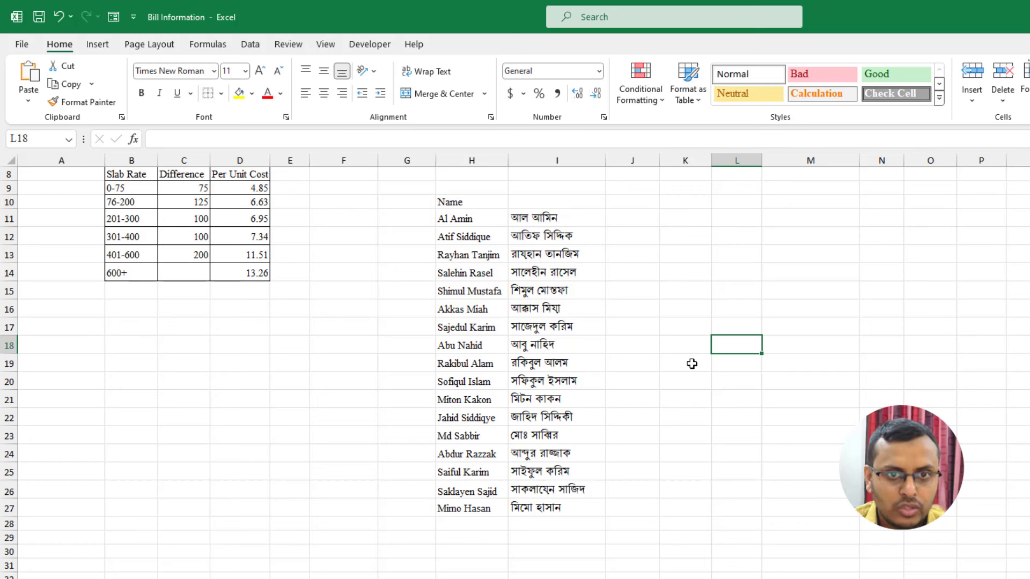